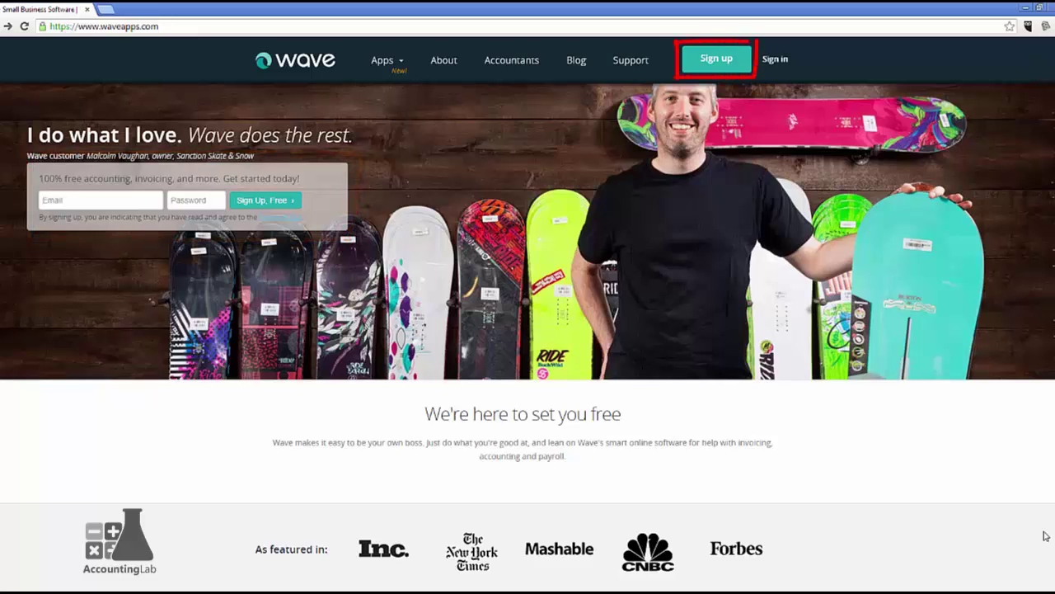
# Sign up for a new Wave account with an email address and password.
pyautogui.click(738, 72)
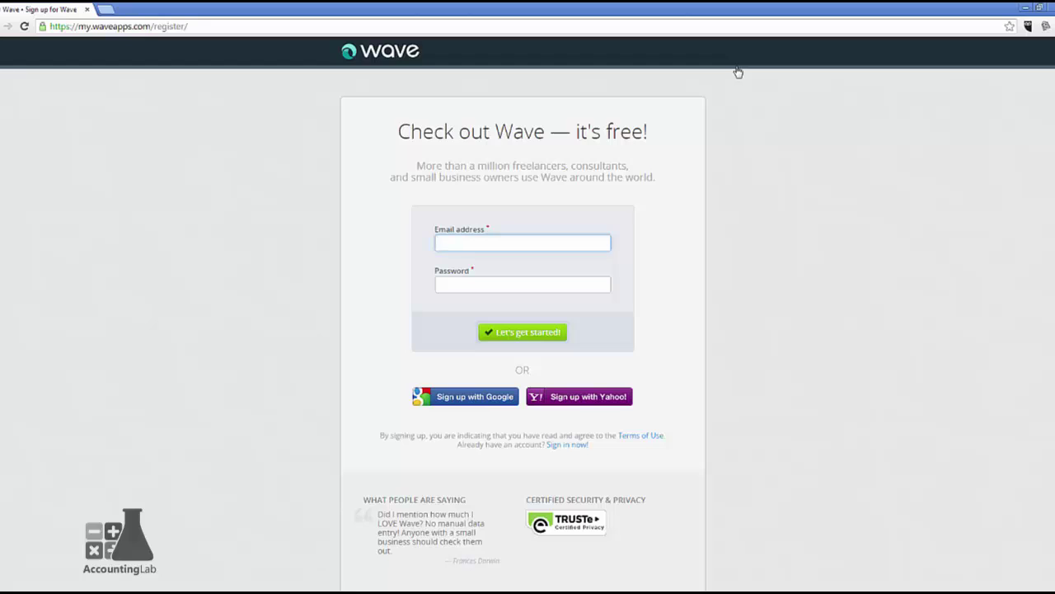
pyautogui.press('Tab')
pyautogui.write('password')
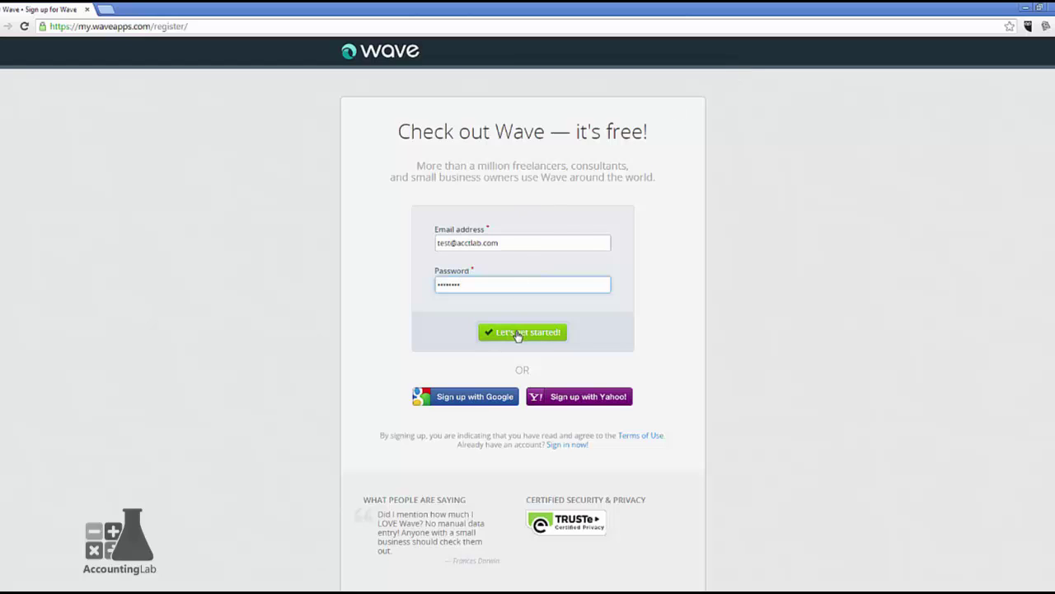
pyautogui.click(518, 333)
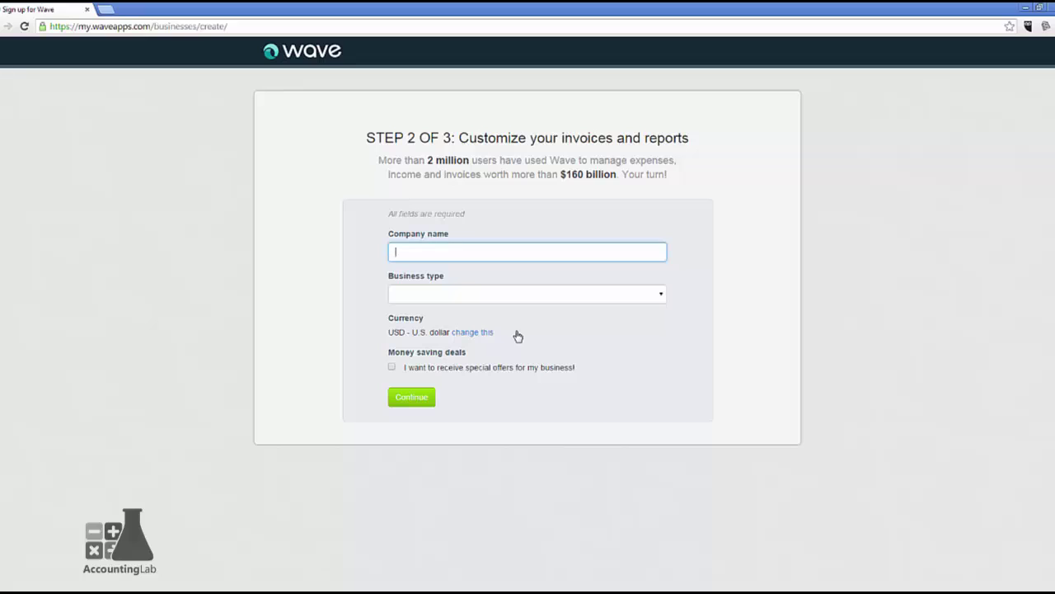
# Enter 'Accounting Lab' as the company name and bring up the business type choices.
pyautogui.write('Accounting Lab')
pyautogui.press('Tab')
pyautogui.click(664, 295)
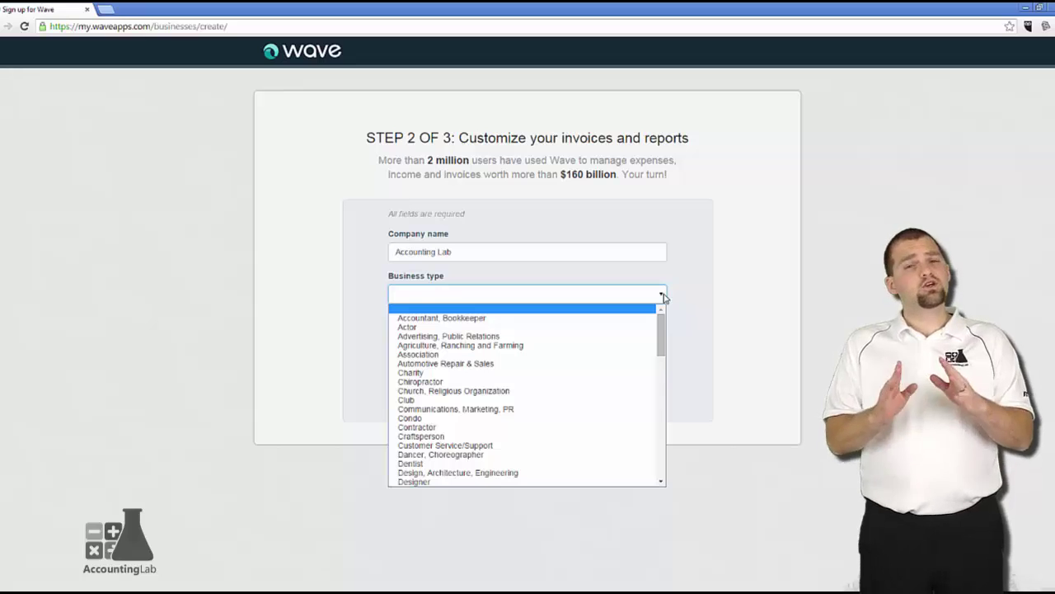
# Scroll the business type list and pick Other Consultant.
pyautogui.moveTo(658, 330); pyautogui.dragTo(658, 329)
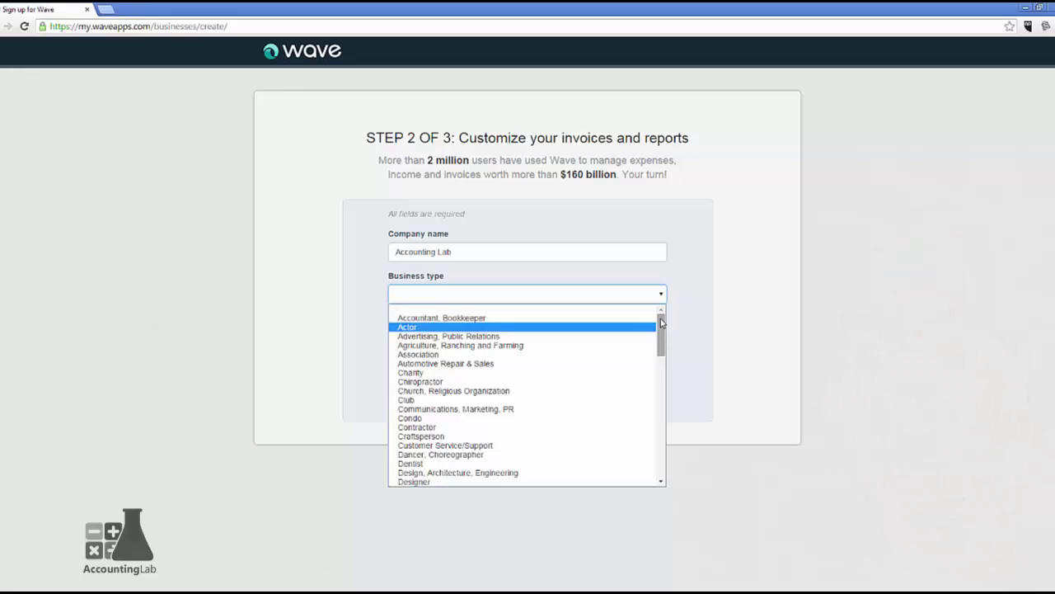
pyautogui.moveTo(661, 323); pyautogui.dragTo(661, 400)
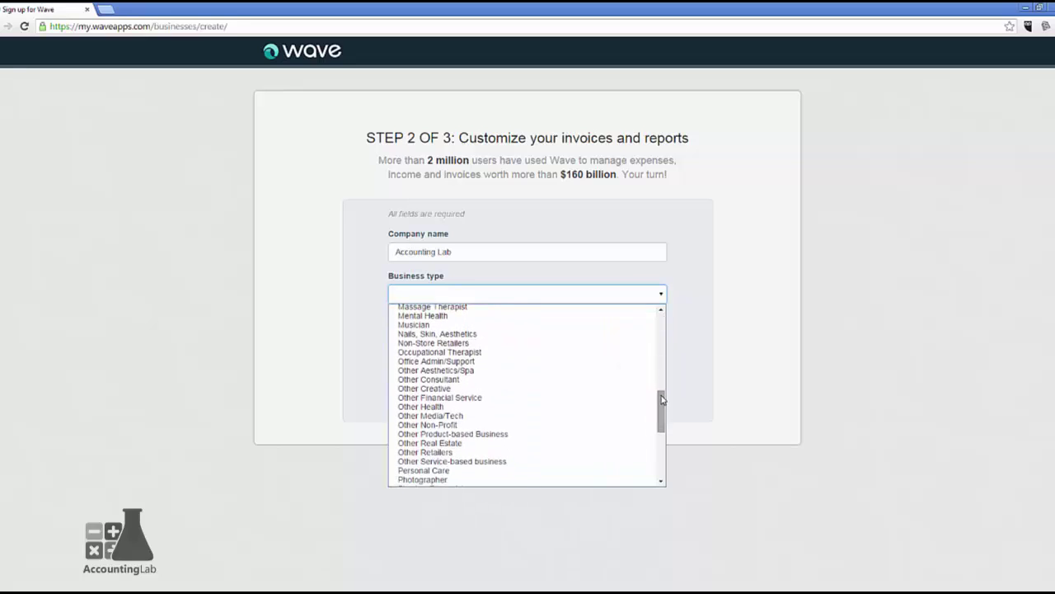
pyautogui.click(452, 380)
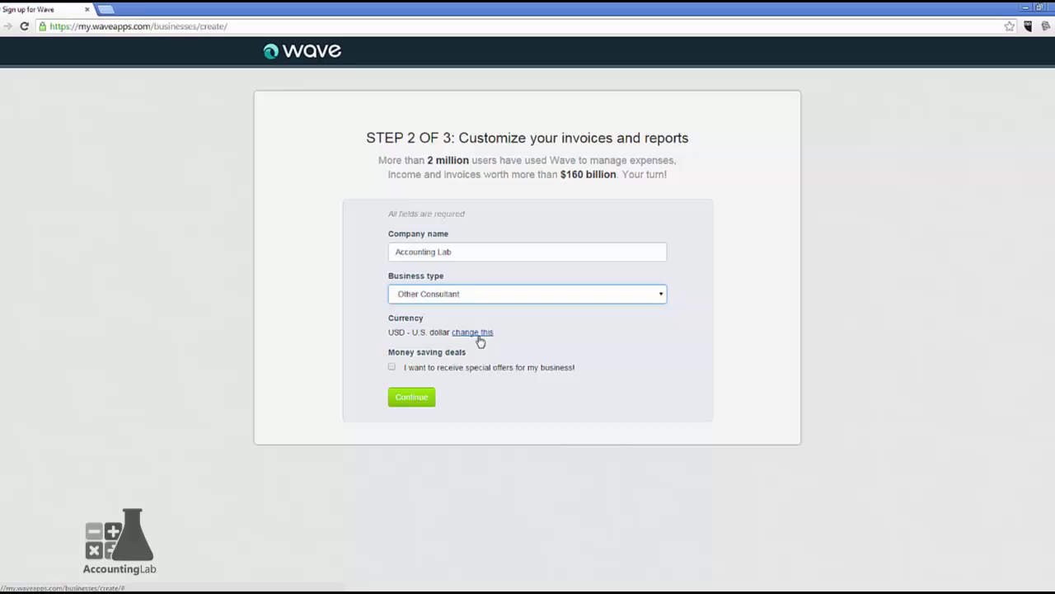
# Show separate business and personal currencies, keep both USD, and continue to the address step.
pyautogui.click(481, 333)
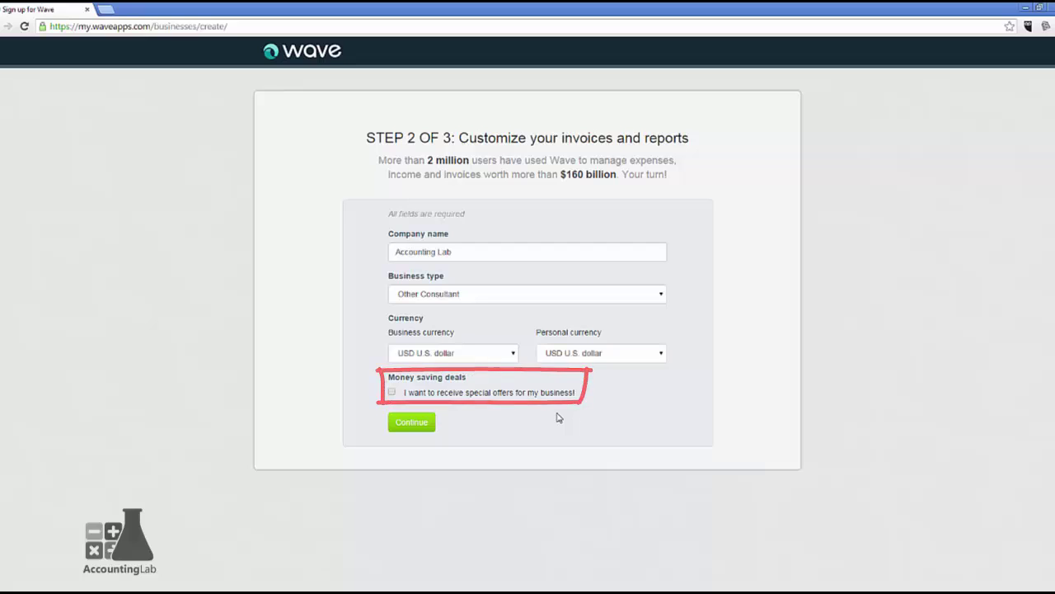
pyautogui.click(395, 423)
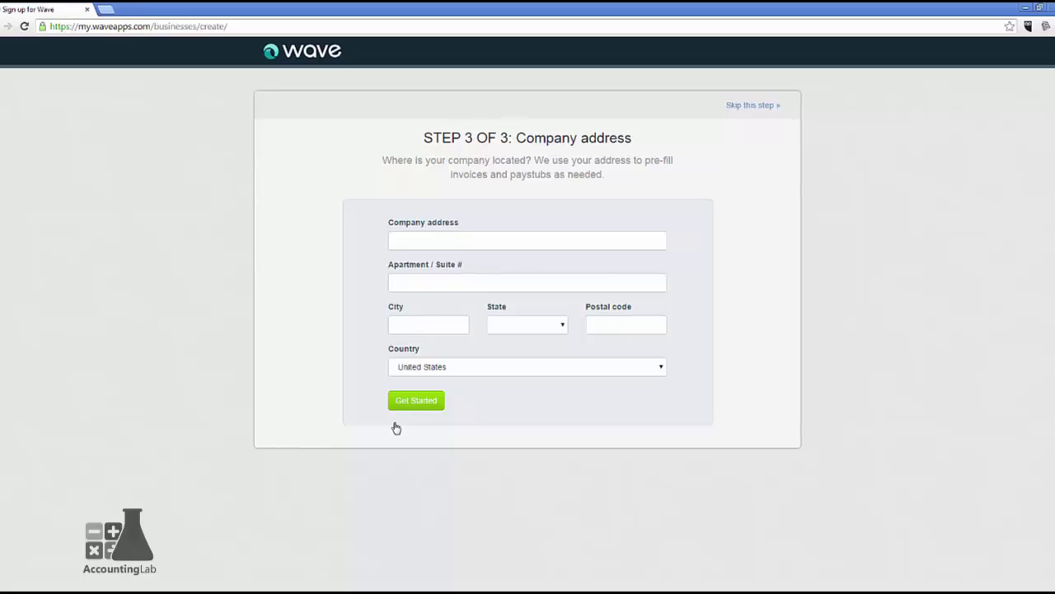
# Fill the company address from the suggestion for 123 My Street and finish setup.
pyautogui.click(421, 241)
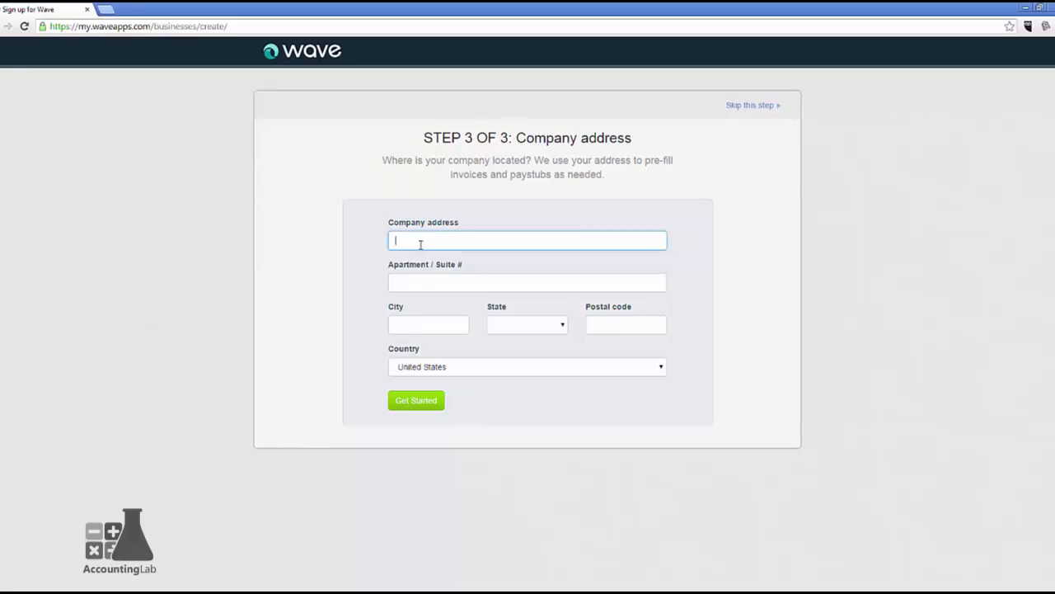
pyautogui.write('123 ')
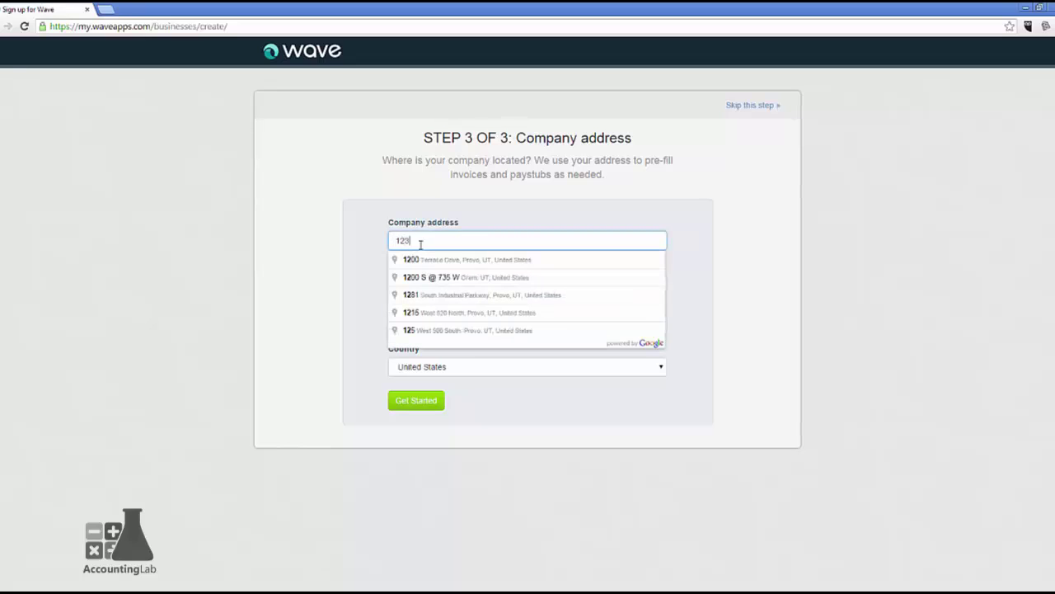
pyautogui.write('My Street')
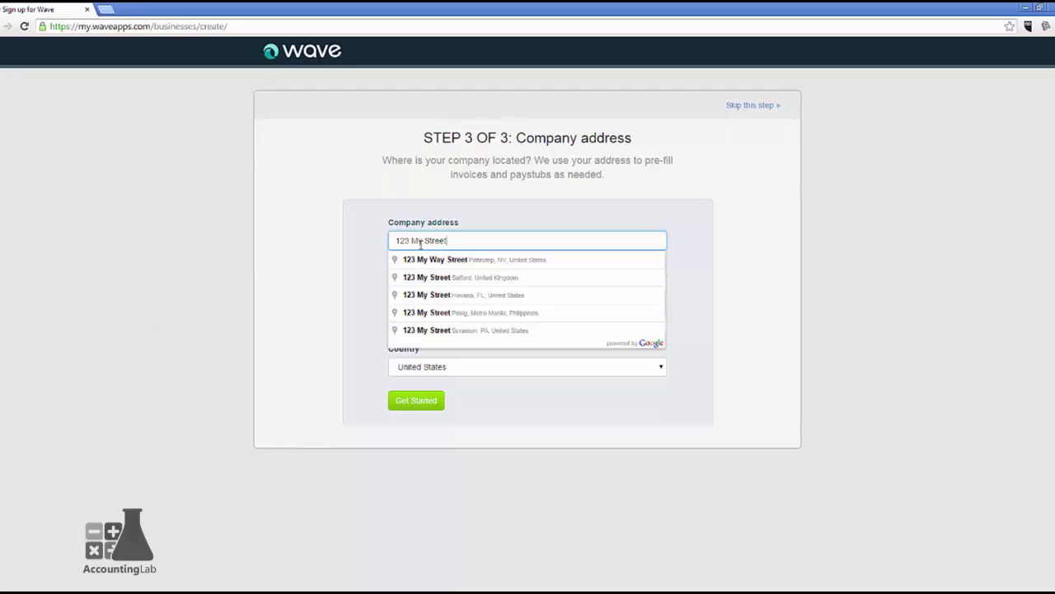
pyautogui.click(431, 296)
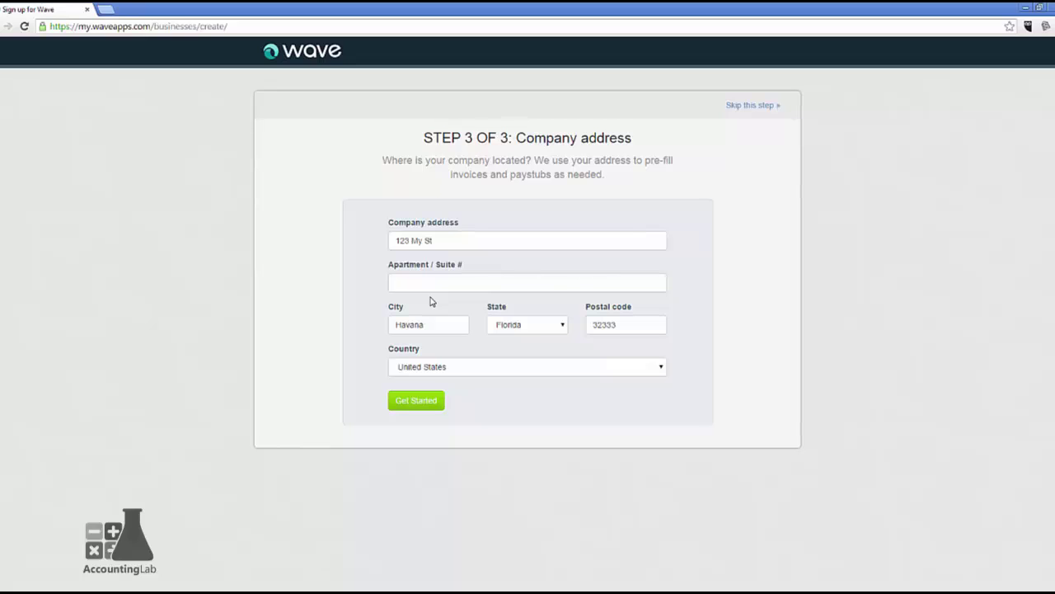
pyautogui.click(412, 401)
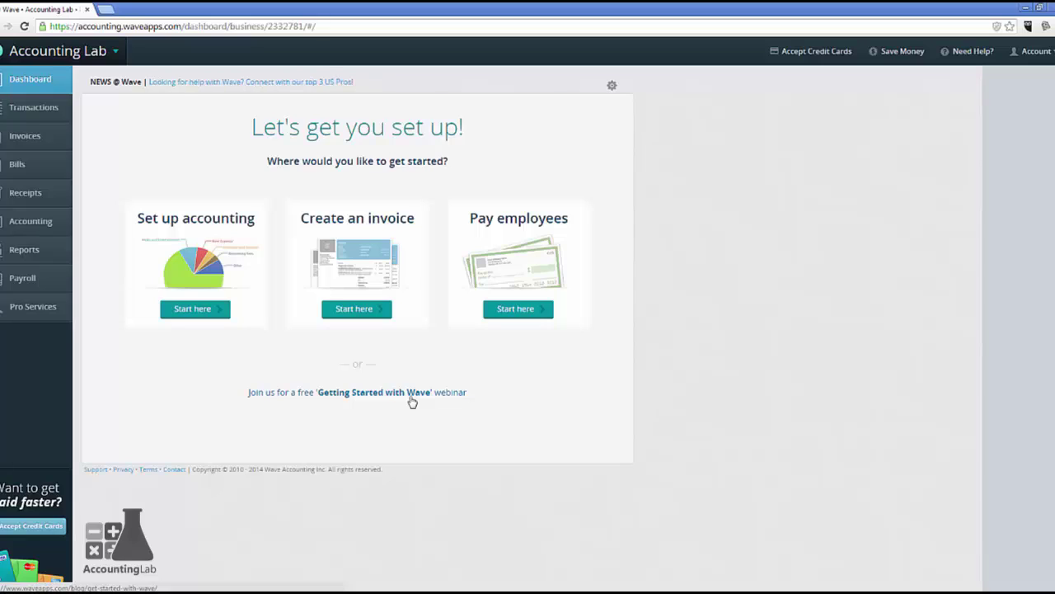
# Go to Your profile from the account menu and view the Businesses list.
pyautogui.click(1033, 60)
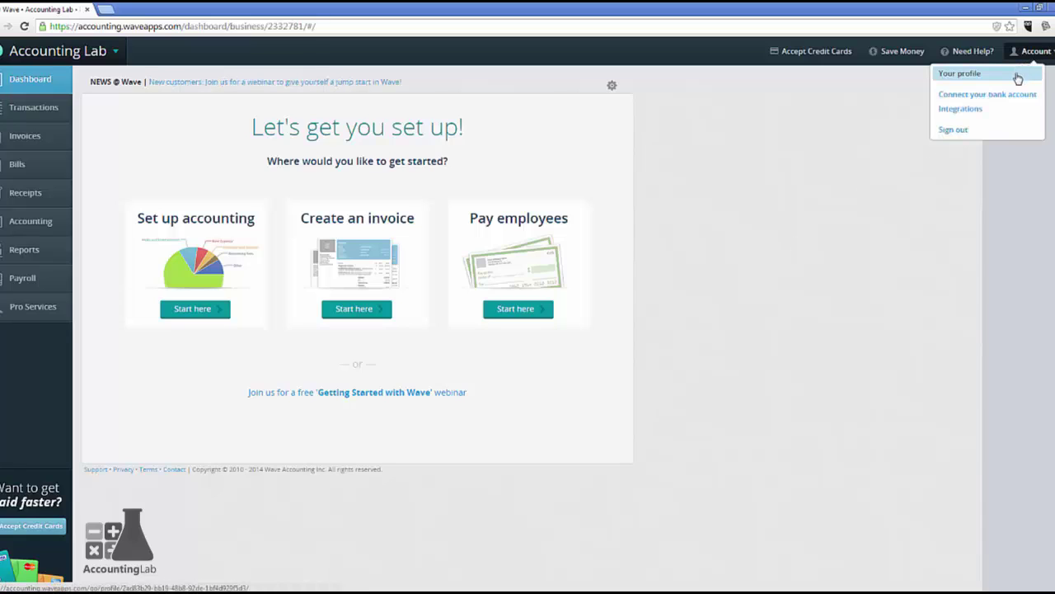
pyautogui.click(1018, 75)
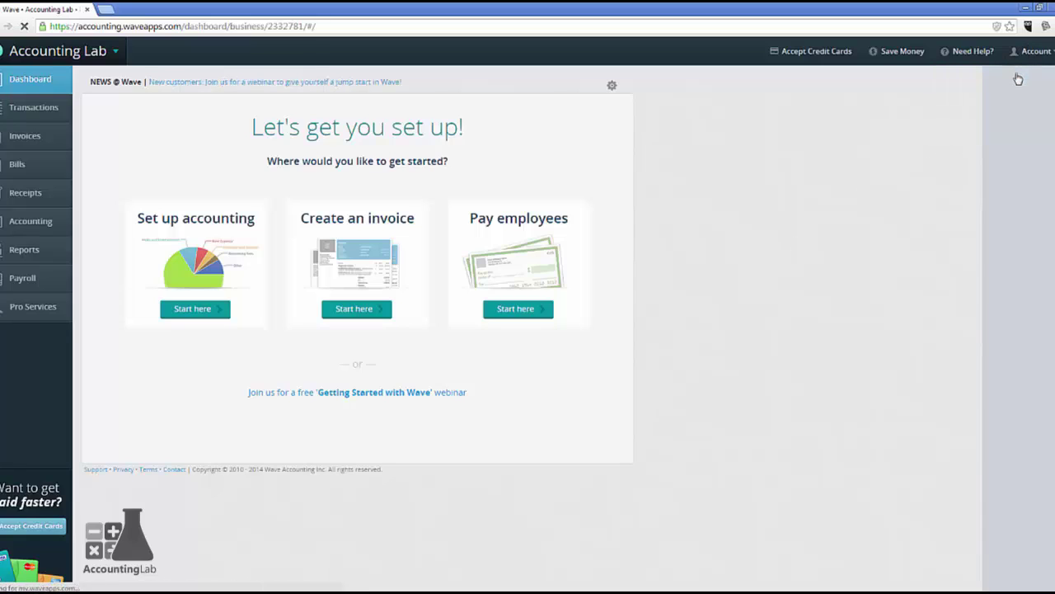
pyautogui.click(117, 154)
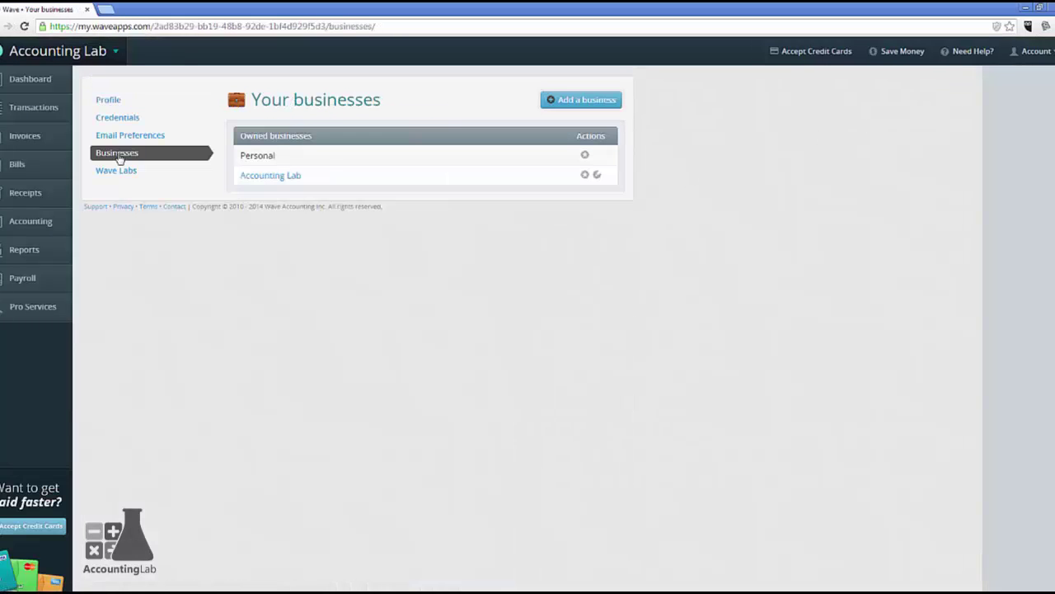
# Open Accounting Lab's business details and enter the company phone number.
pyautogui.click(597, 178)
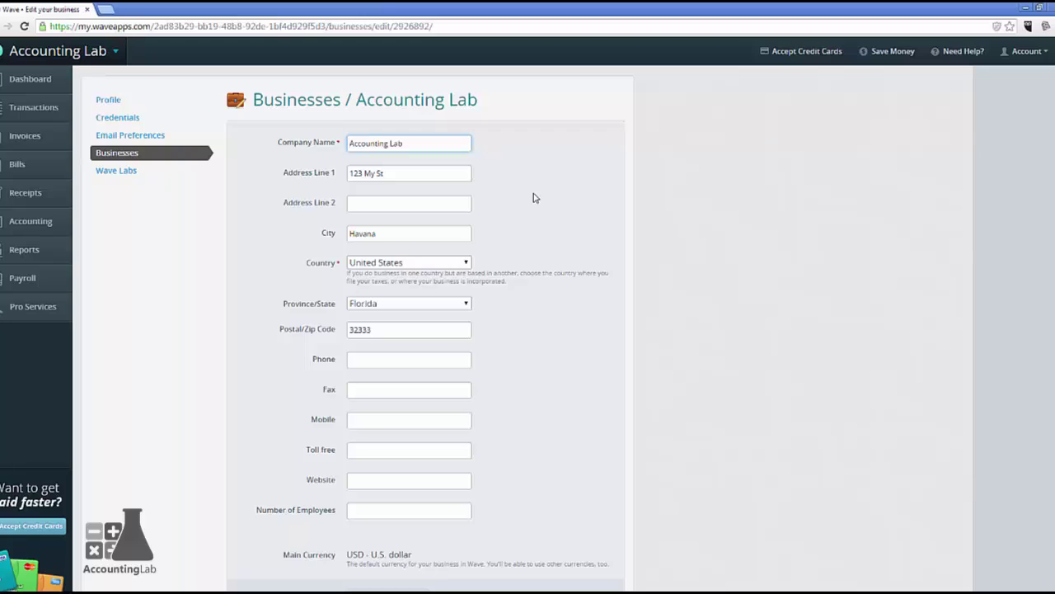
pyautogui.click(393, 356)
pyautogui.write('555-55')
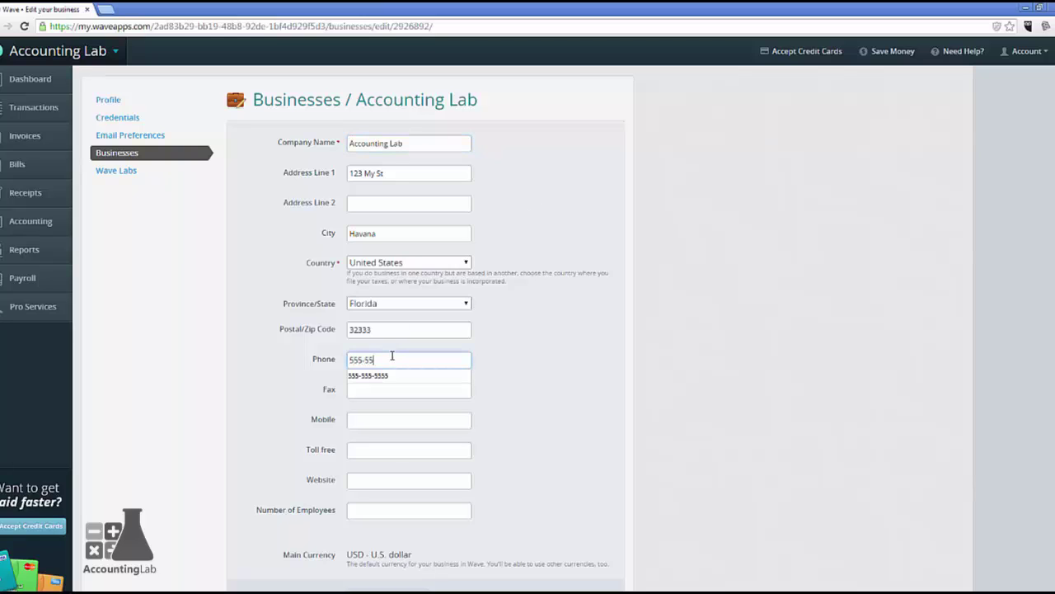
pyautogui.write('5-5555')
pyautogui.press('Tab')
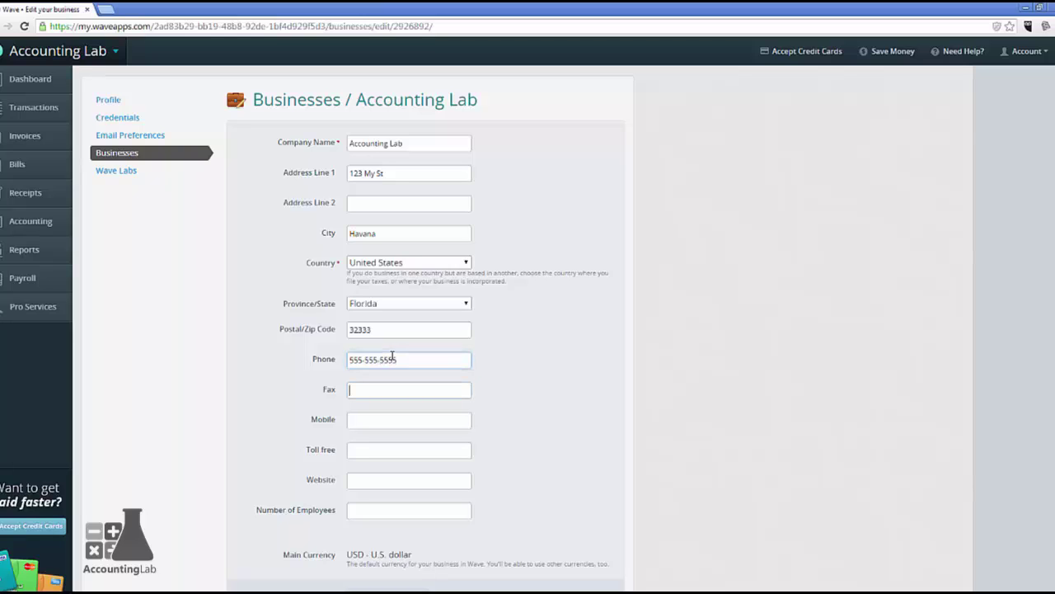
pyautogui.click(363, 482)
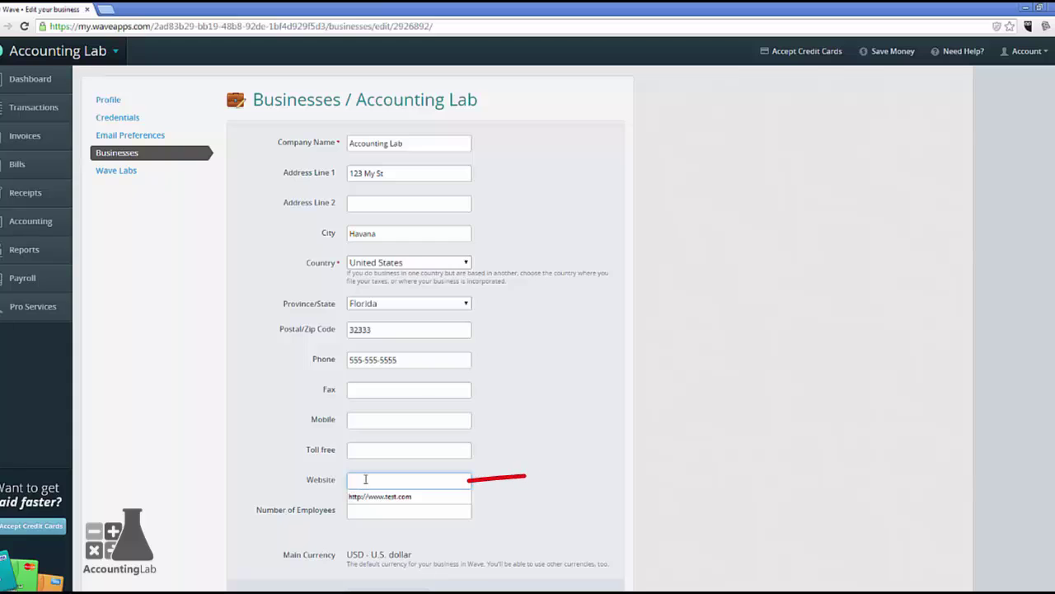
pyautogui.write('w')
pyautogui.press('BackSpace')
pyautogui.write('htt')
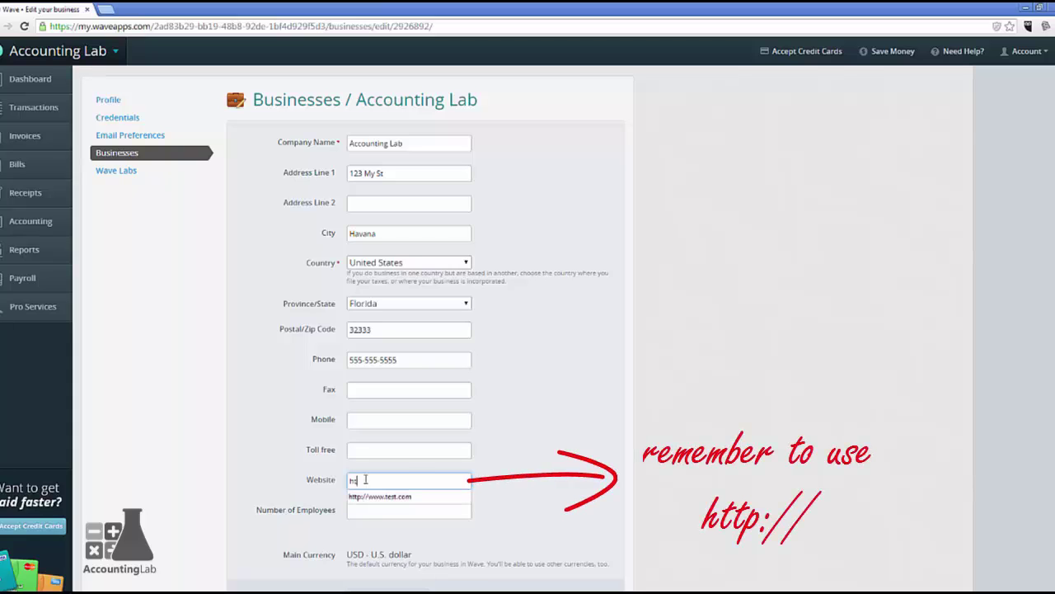
pyautogui.write('p://www.acc')
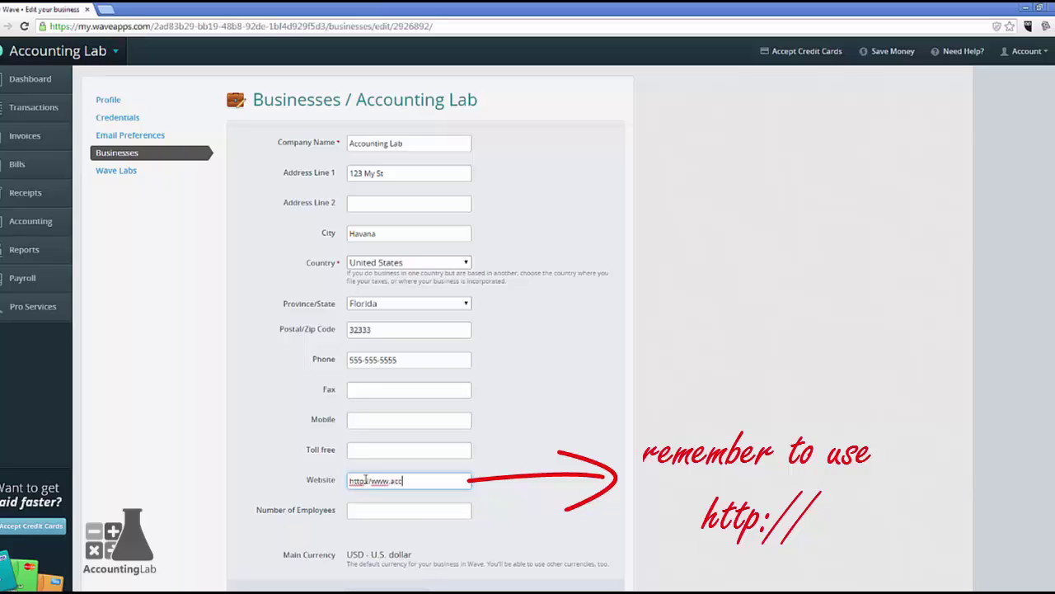
pyautogui.write('tlab.com')
pyautogui.click(367, 509)
pyautogui.write('0')
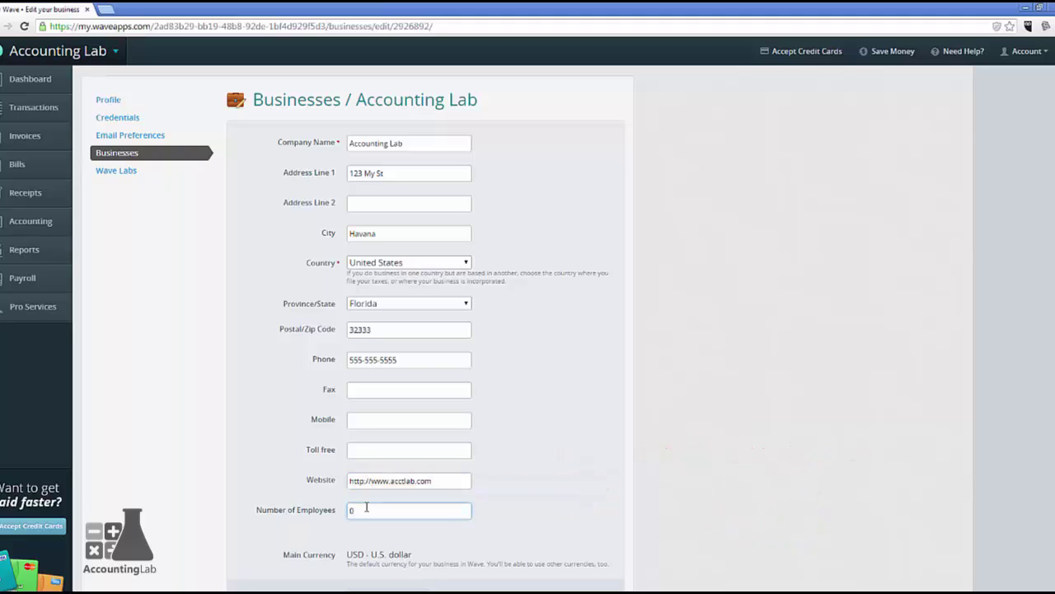
pyautogui.click(303, 532)
pyautogui.scroll(-2, 378, 513)
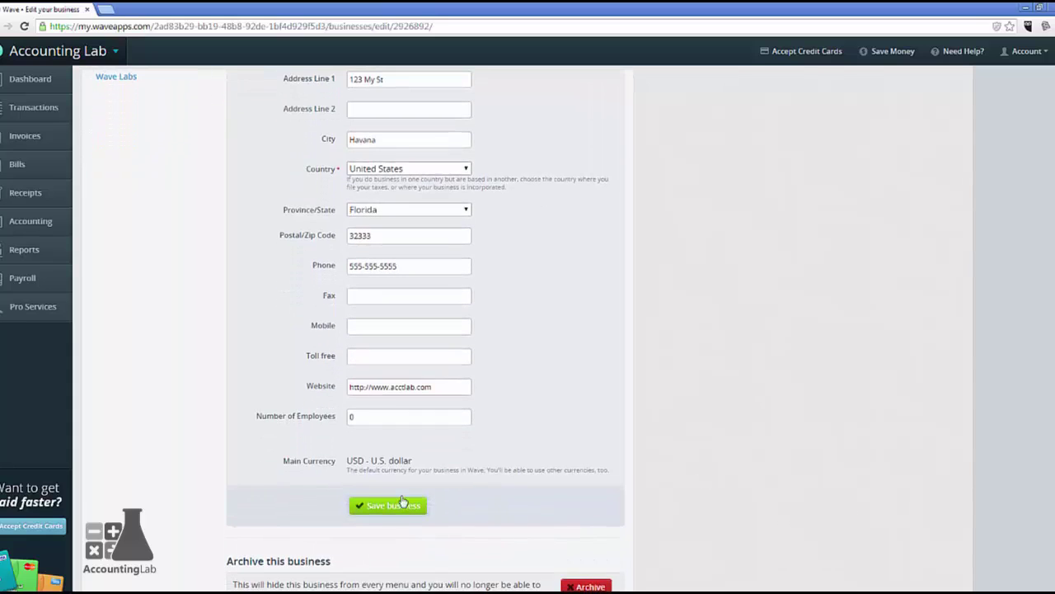
pyautogui.click(378, 512)
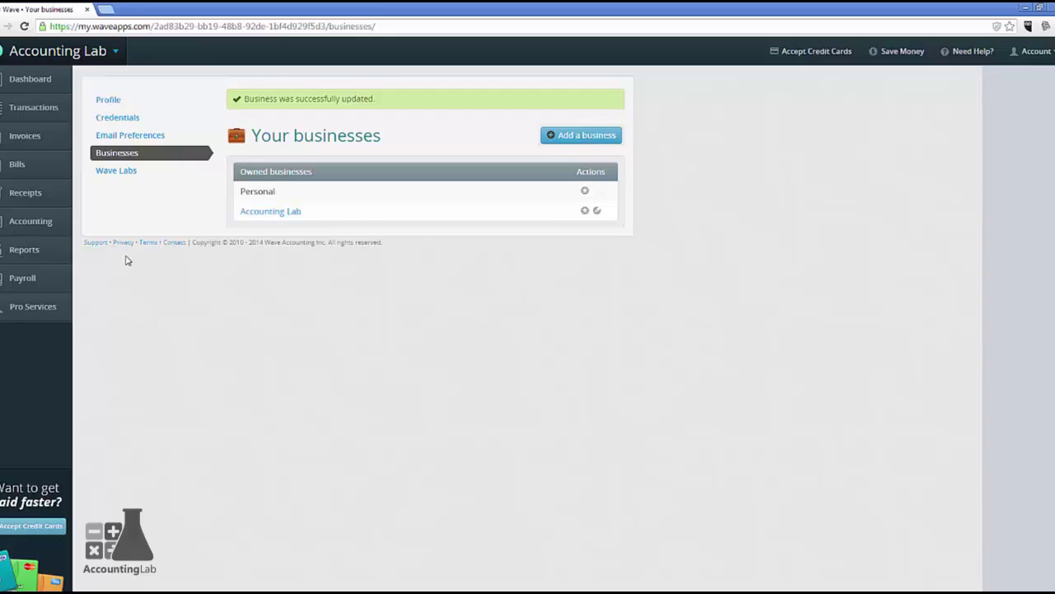
# Return to the Accounting Lab dashboard and show the accounting settings list.
pyautogui.click(48, 88)
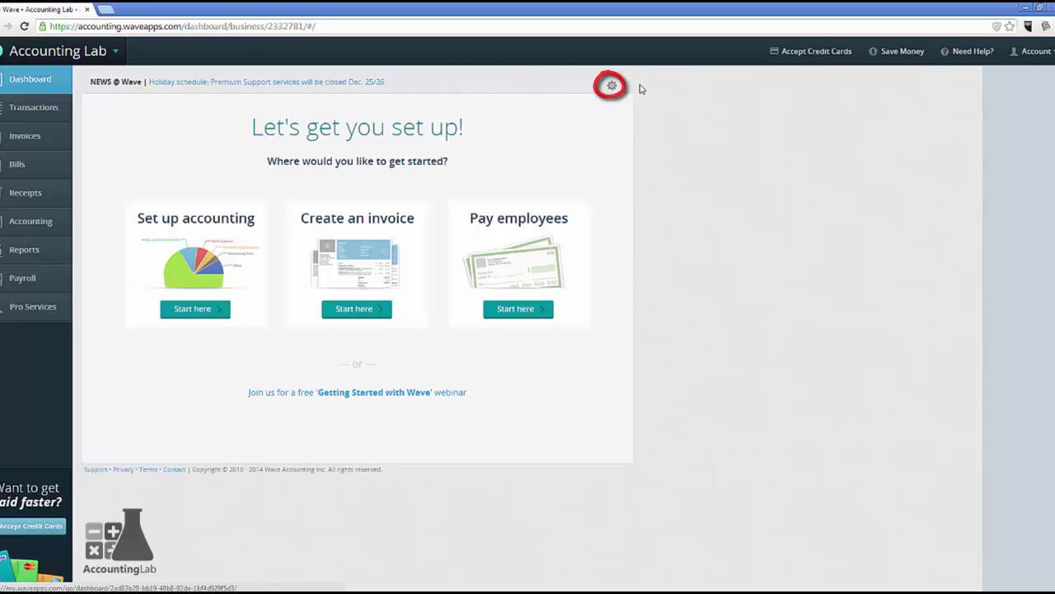
pyautogui.click(611, 88)
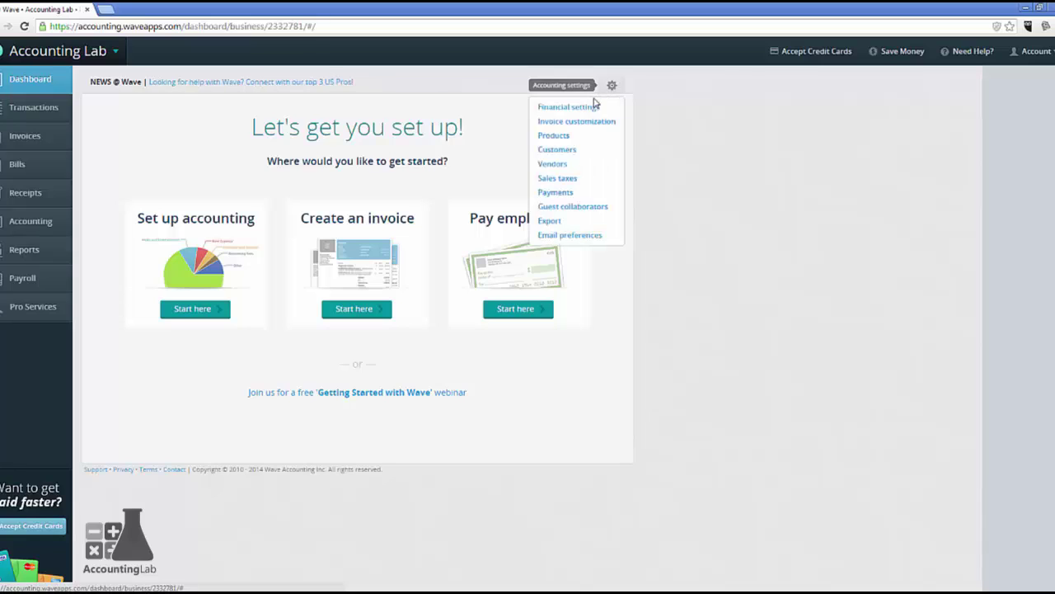
# In Financial settings, change the date format to 12/25/2014 and save.
pyautogui.click(588, 108)
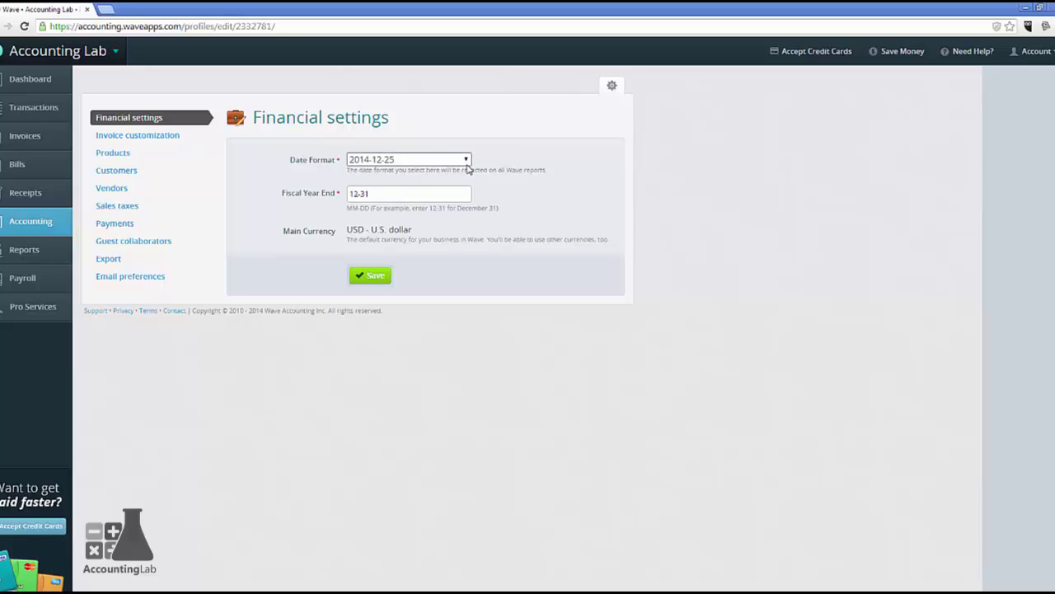
pyautogui.click(467, 162)
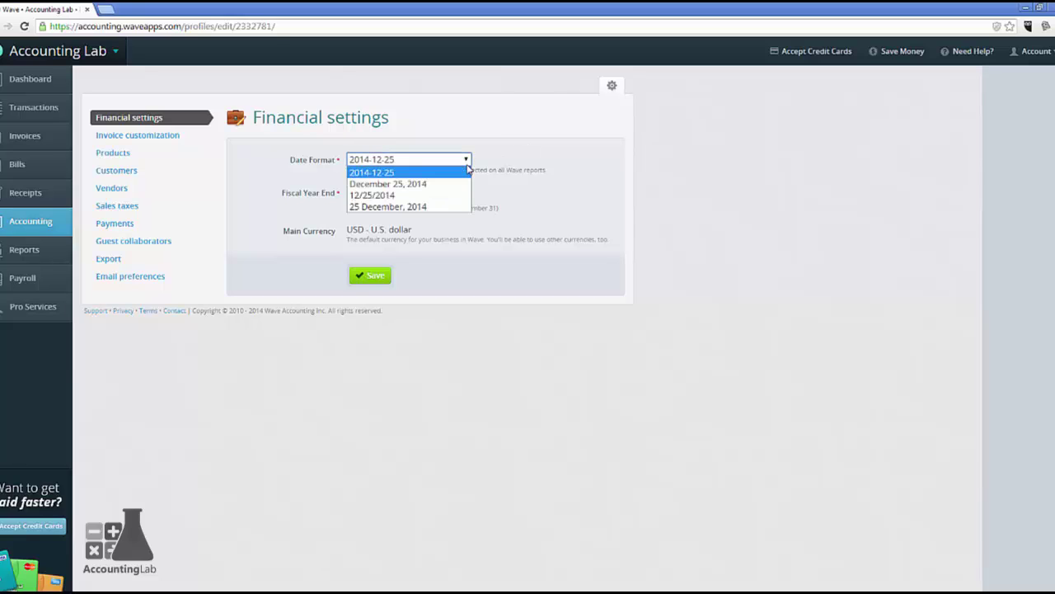
pyautogui.click(383, 196)
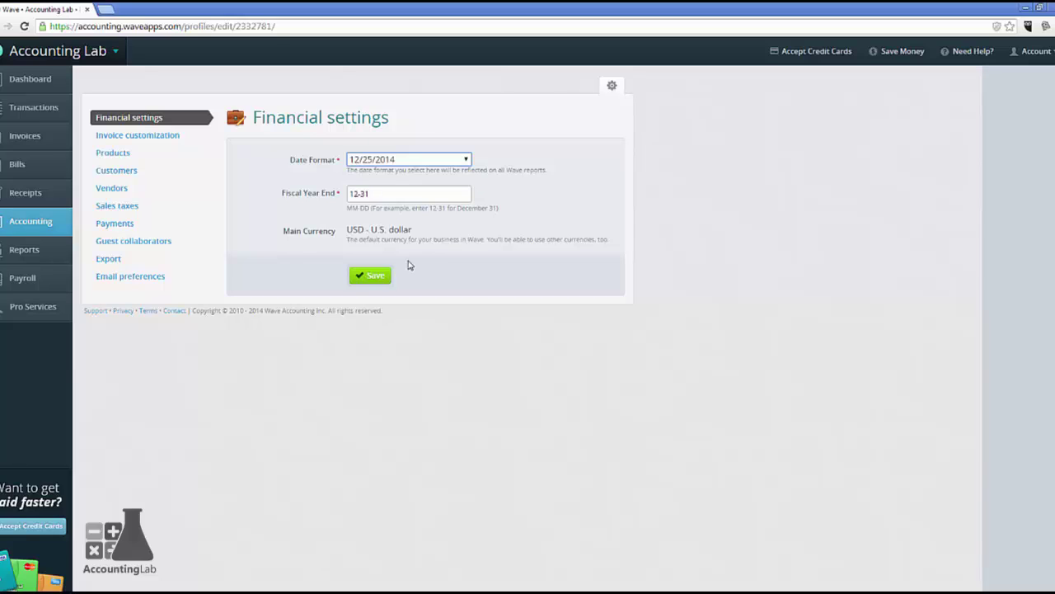
pyautogui.click(376, 276)
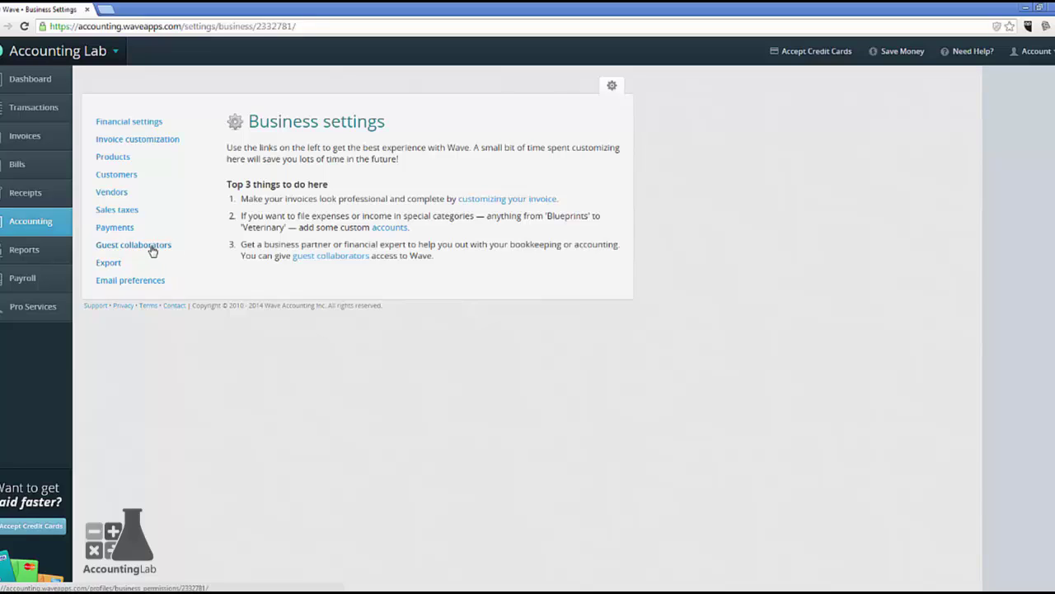
# Go to the Guest collaborators page in Business settings.
pyautogui.click(152, 248)
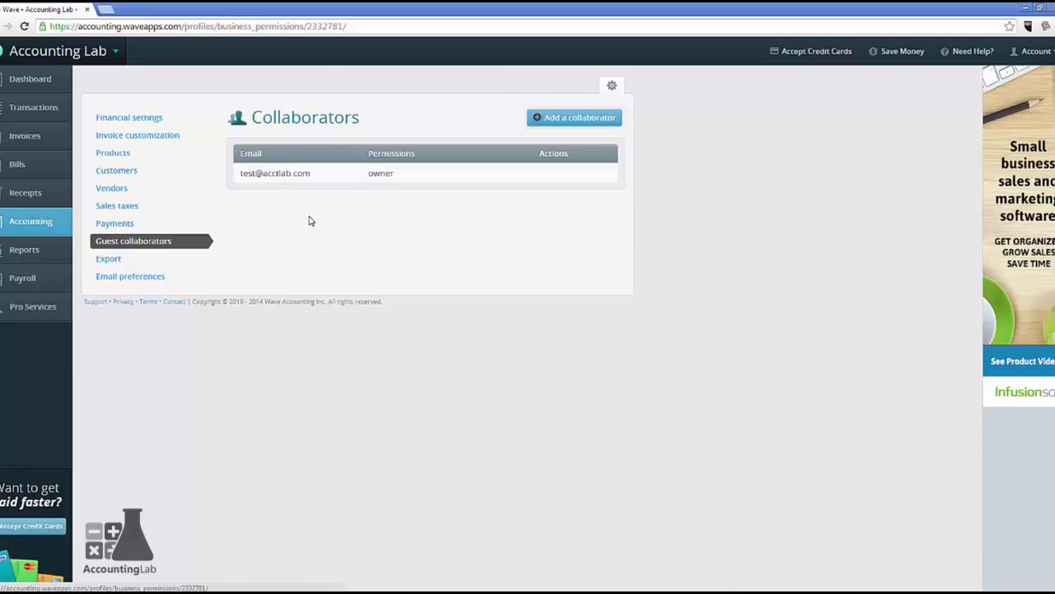
# Start a new collaborator invite with first name 'Bookeeper' and the bookkeeper's e-mail address.
pyautogui.click(549, 122)
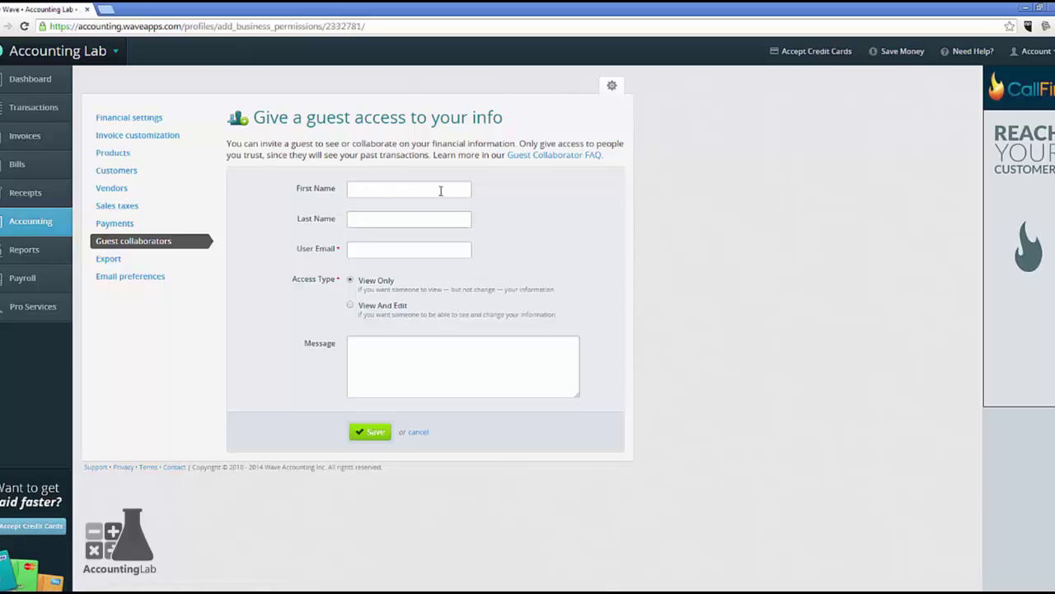
pyautogui.click(417, 192)
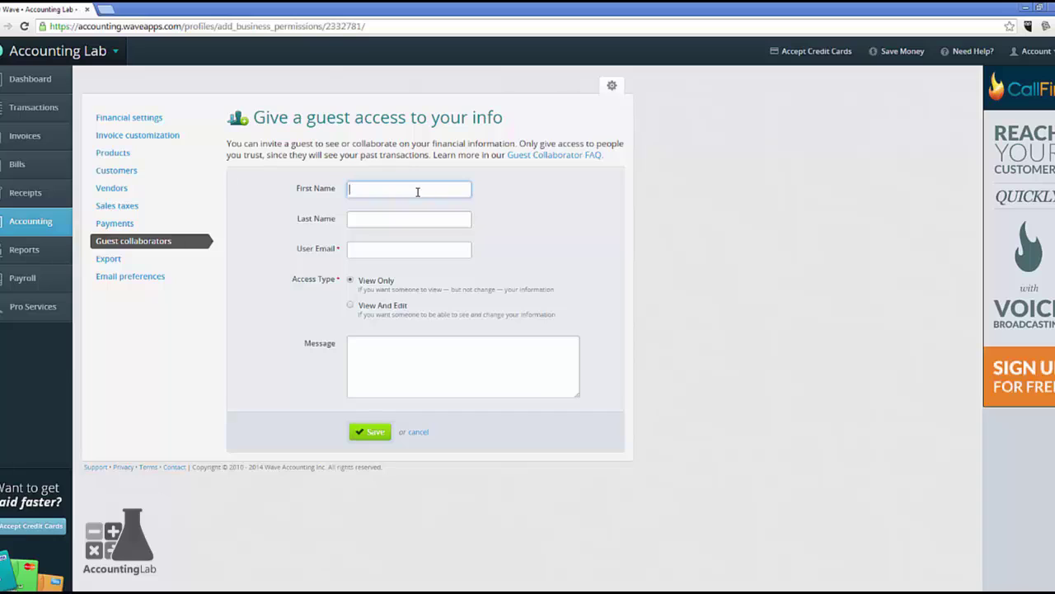
pyautogui.write('Bookeeper')
pyautogui.press('Tab')
pyautogui.press('Tab')
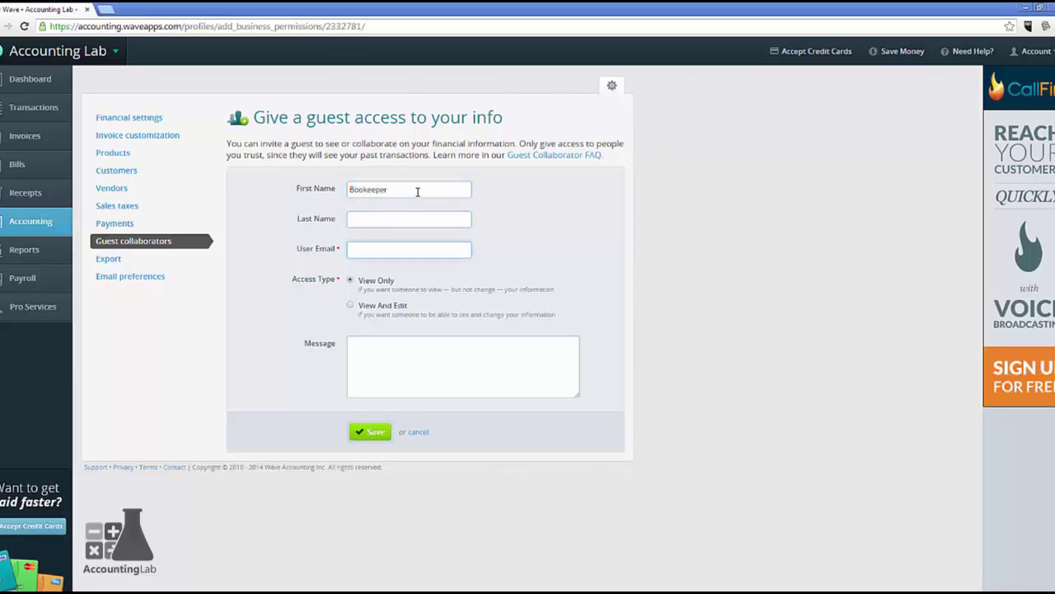
pyautogui.press('Tab')
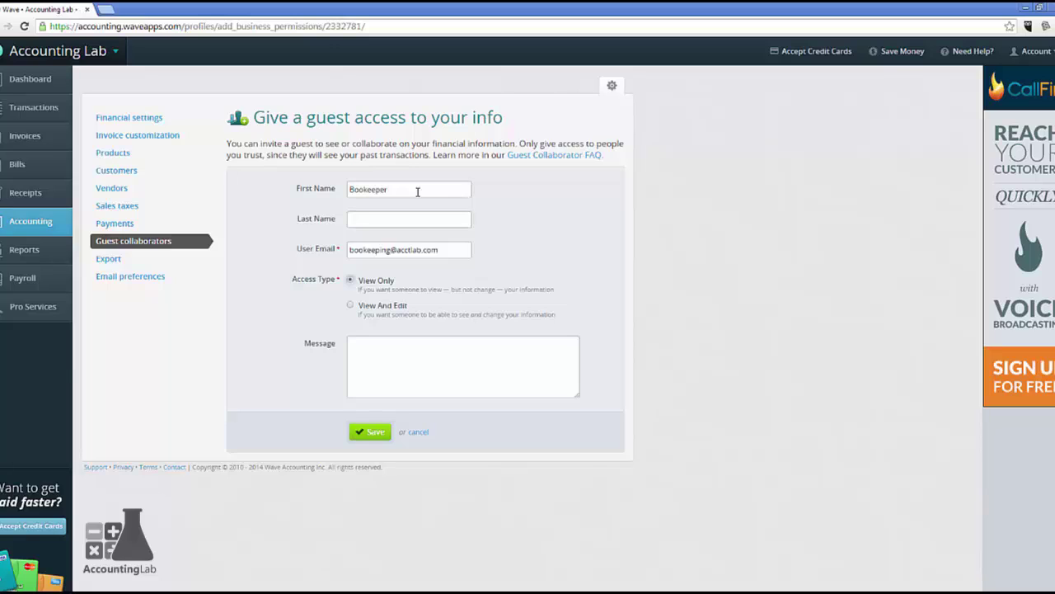
# Grant View And Edit access, add an 'Access to new books…' message signed 'Your Boss', and send.
pyautogui.click(350, 306)
pyautogui.click(362, 358)
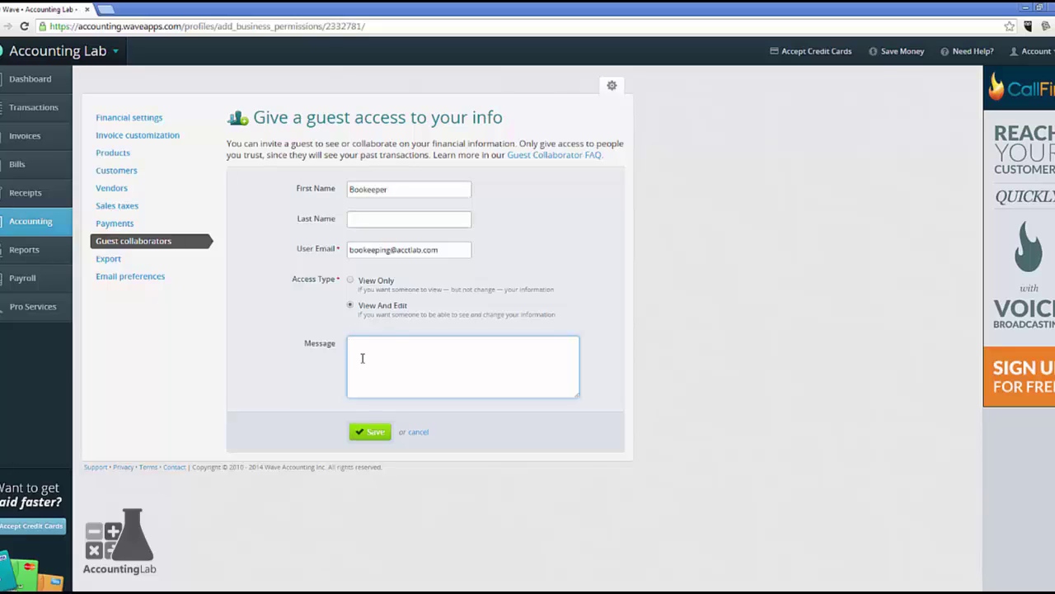
pyautogui.write('Access to new books for accounting data entry. Please accept.')
pyautogui.press('Return')
pyautogui.write('Sincerely,')
pyautogui.press('Return')
pyautogui.press('Return')
pyautogui.write('Your Boss')
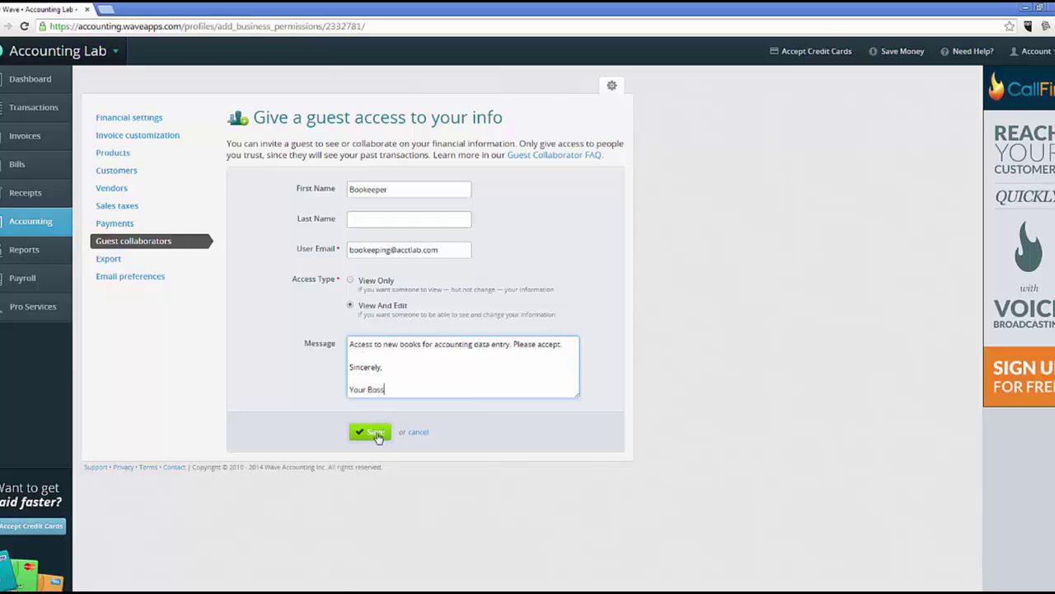
pyautogui.click(378, 435)
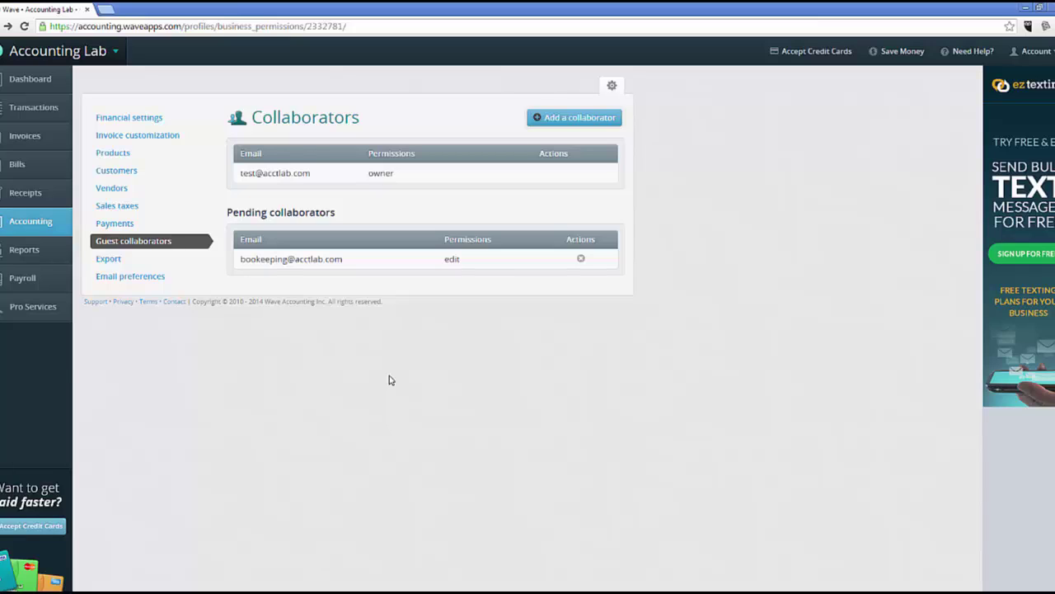
# Review the email preference checkboxes, then move on to the Wave Labs beta sign-up page.
pyautogui.click(140, 278)
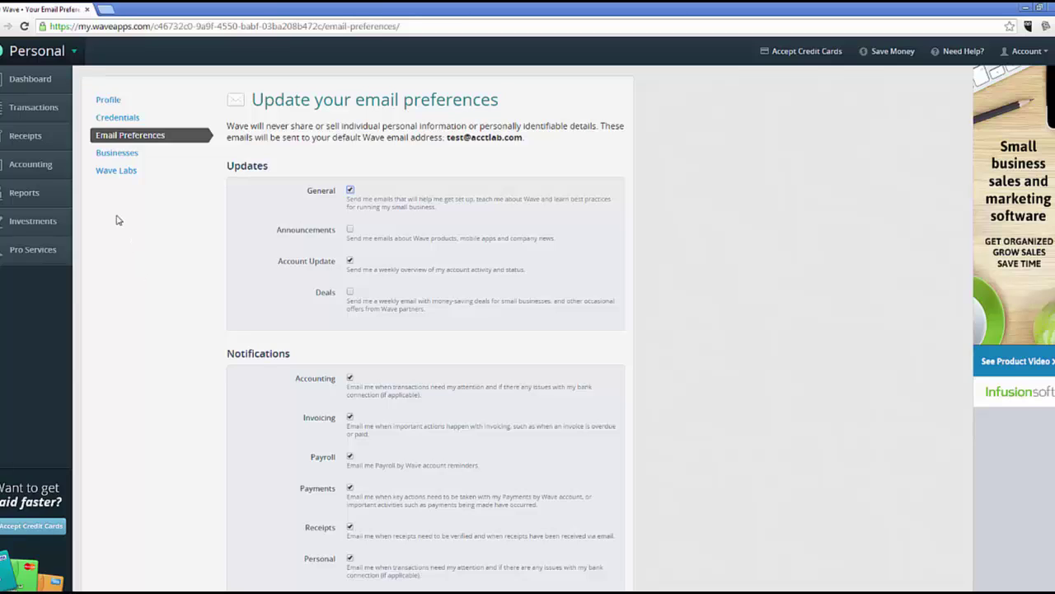
pyautogui.click(117, 174)
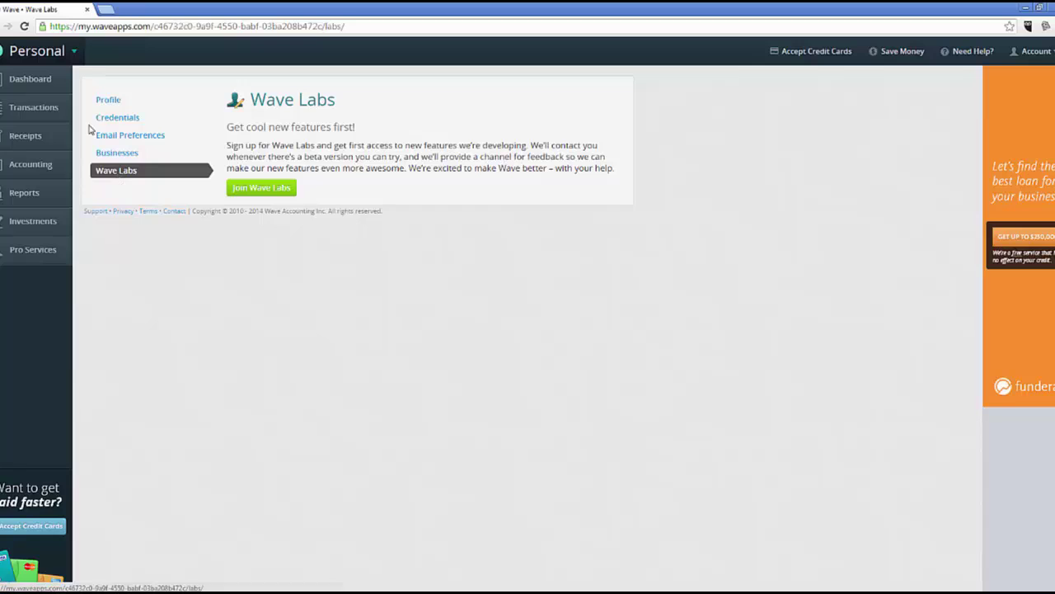
# Return to the Personal dashboard via Dashboard in the left sidebar.
pyautogui.click(46, 80)
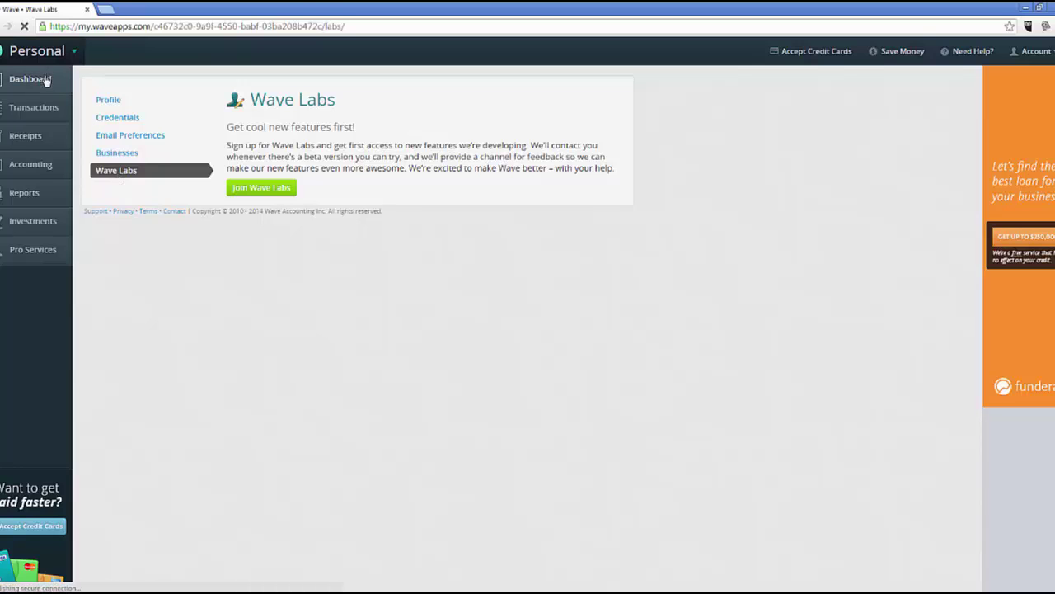